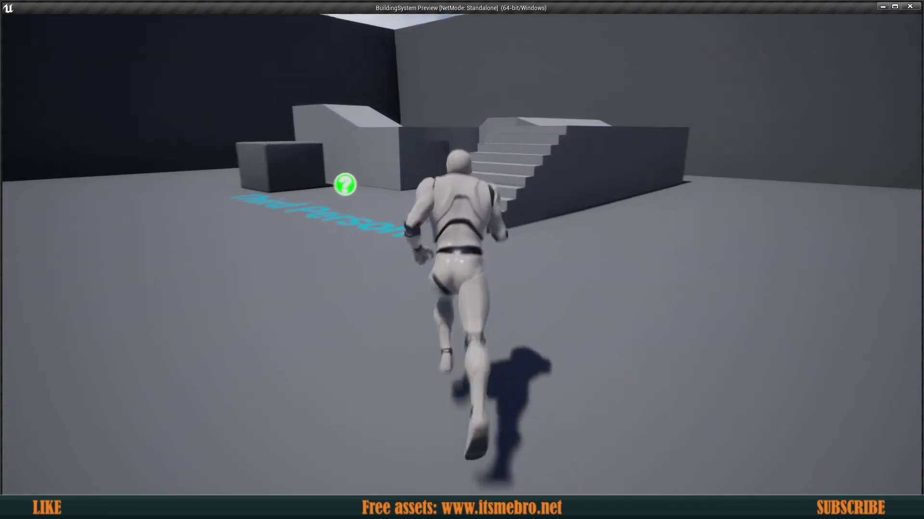
Run and jump the character around the level in the standalone game preview
key(space)
key(a)
key(space)
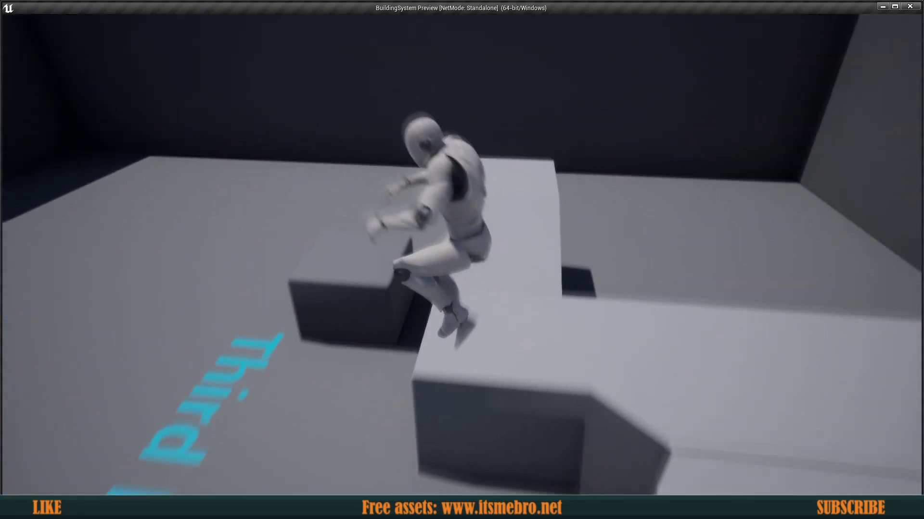
key(w)
key(d)
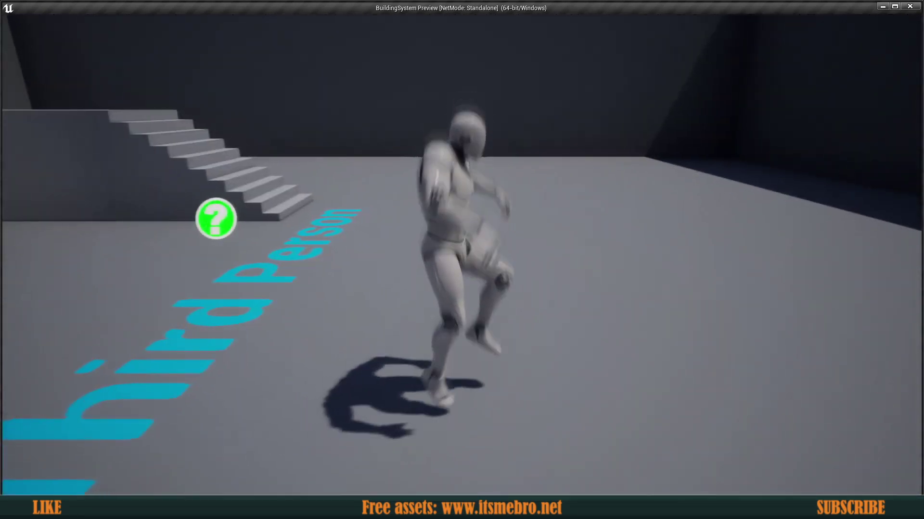
Turn on build mode in the game preview and try out the green foundation ghost around the character
key(b)
key(a)
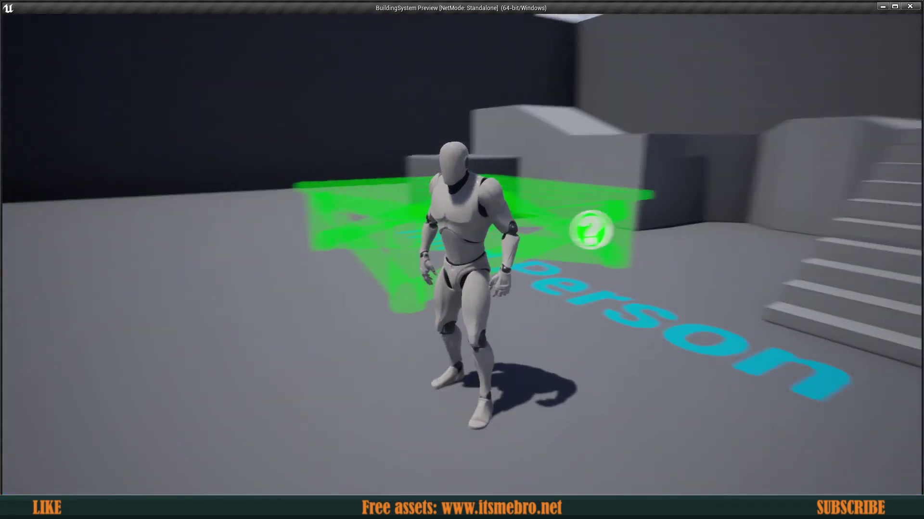
key(w)
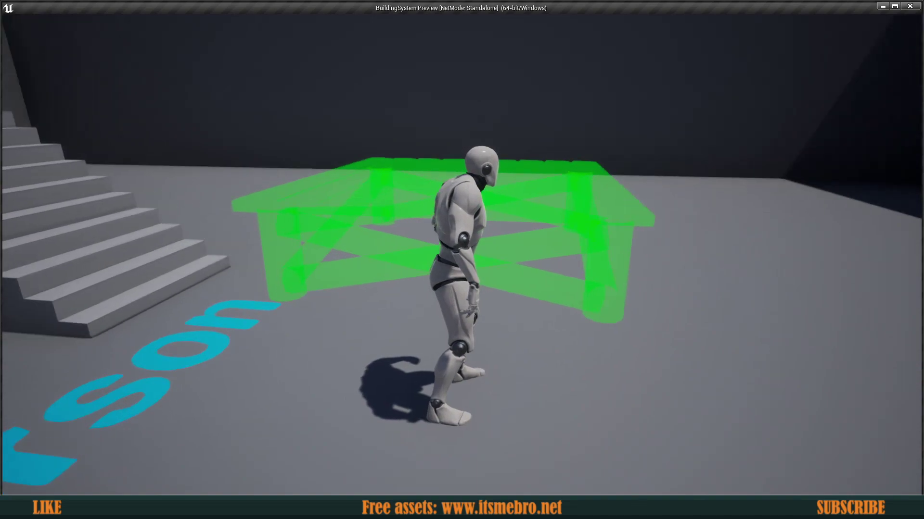
key(w)
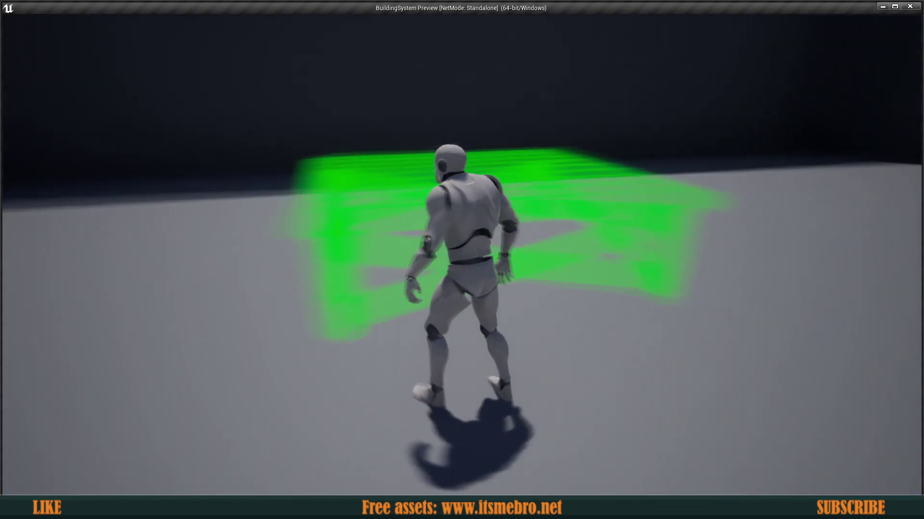
key(w)
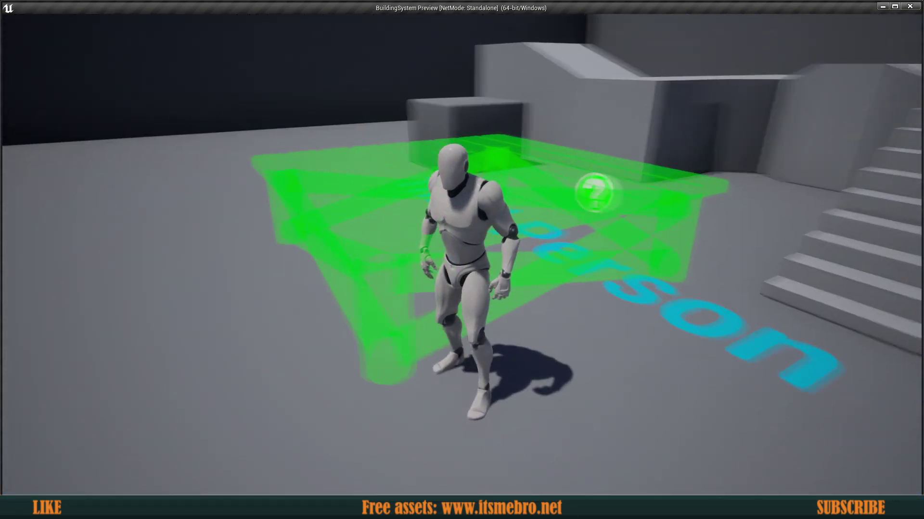
key(q)
key(q)
key(q)
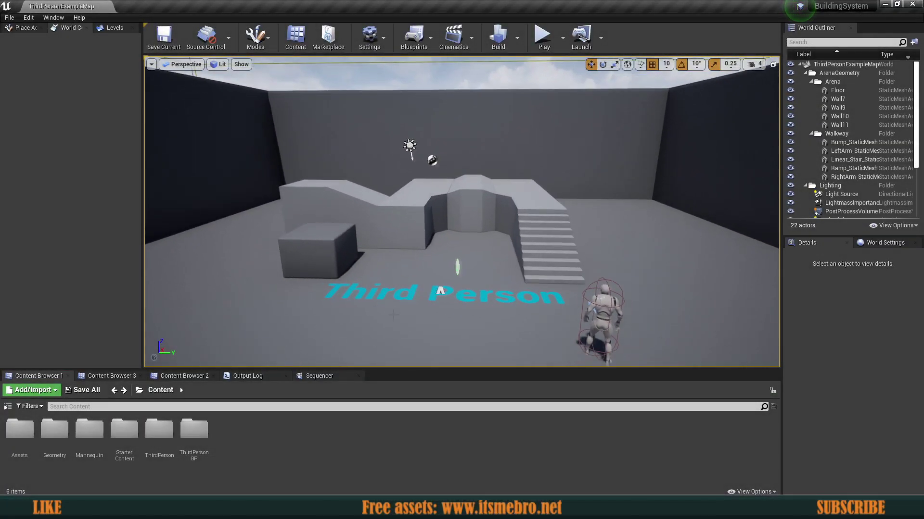
Open the Build folder inside Assets and look through its modular static meshes, from foundations and walls to windows
double_click(19, 430)
double_click(19, 429)
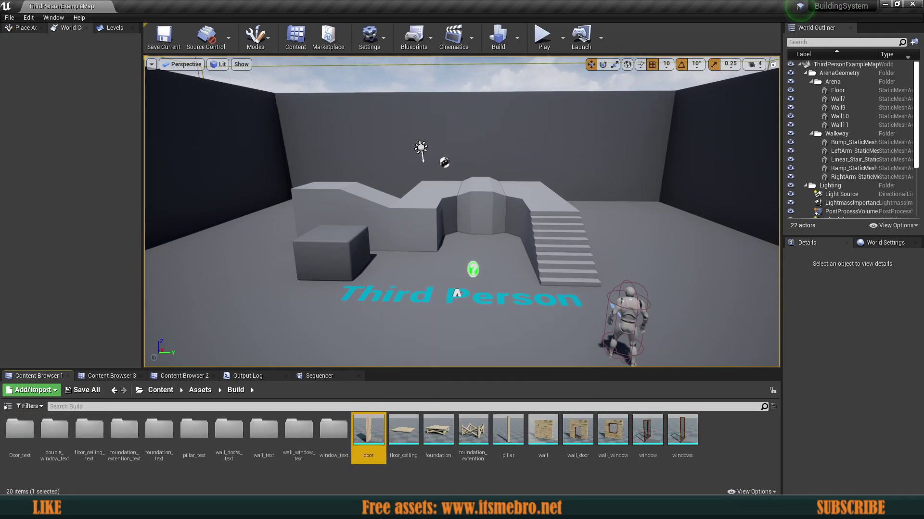
click(424, 429)
click(474, 433)
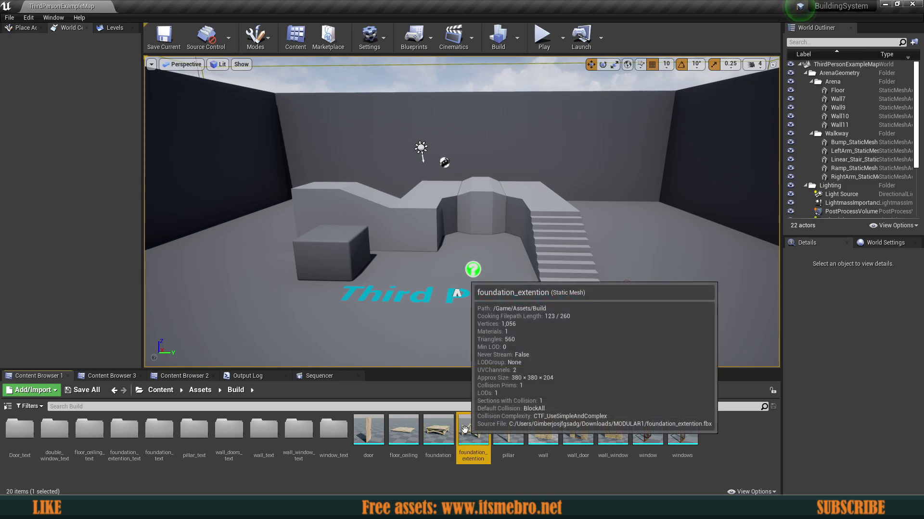
click(516, 440)
click(543, 435)
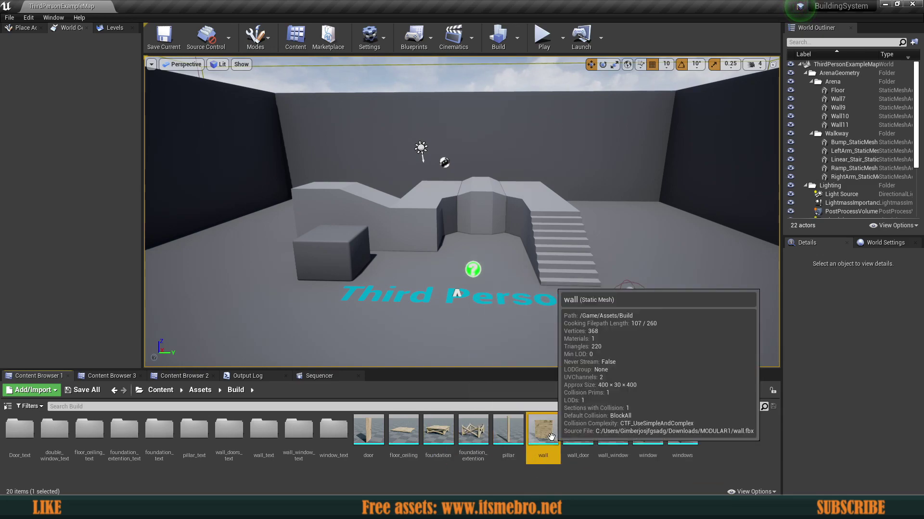
click(577, 433)
click(612, 431)
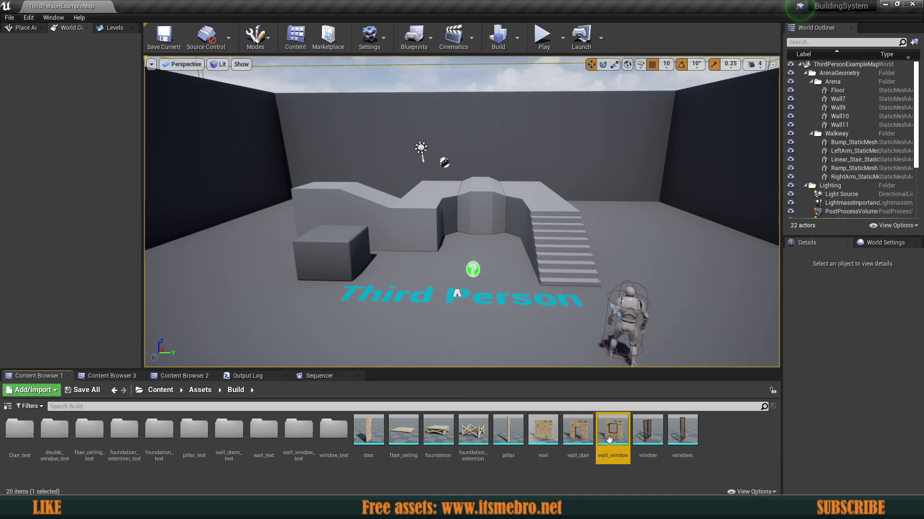
click(647, 430)
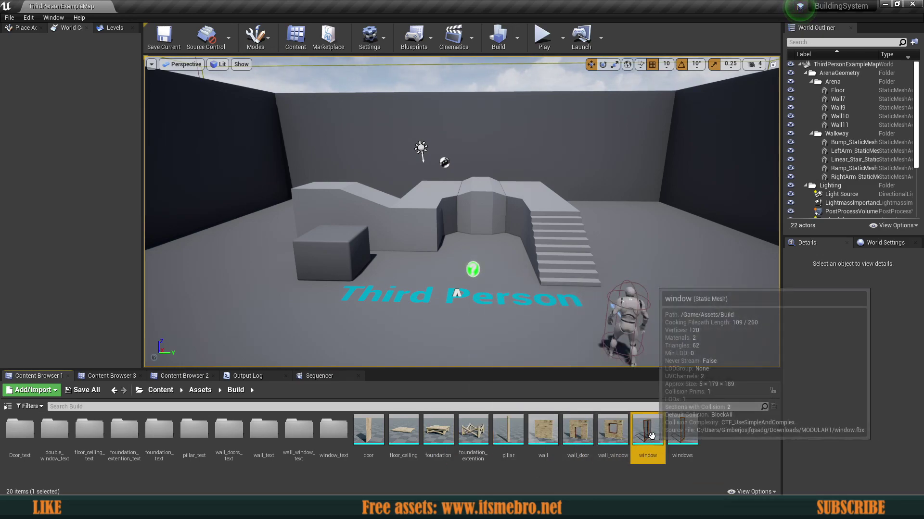
click(681, 433)
click(650, 434)
click(720, 441)
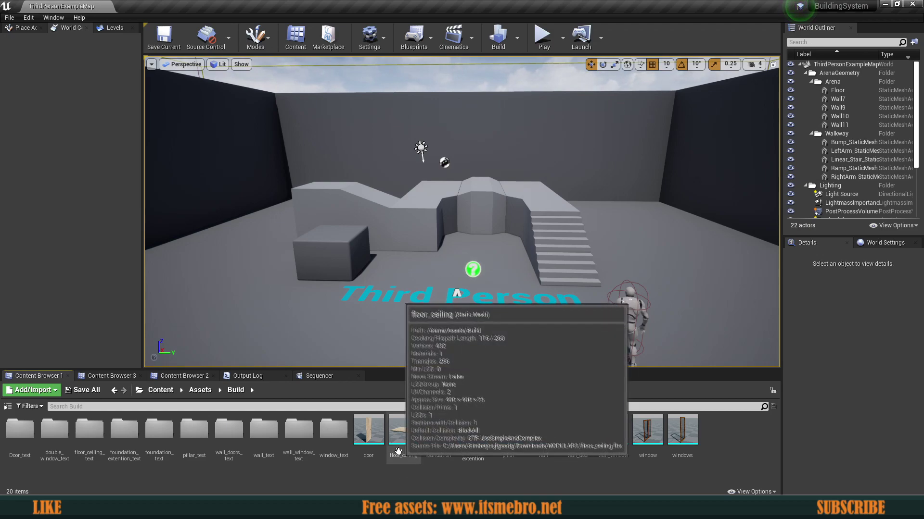
Locate the floor_ceiling asset on disk and view the project's Content folder that holds Assets in File Explorer
right_click(400, 431)
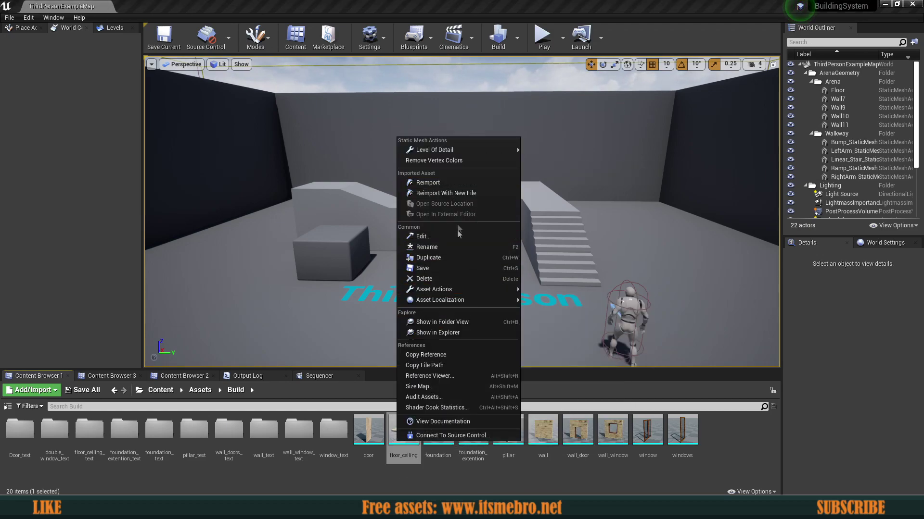
click(477, 333)
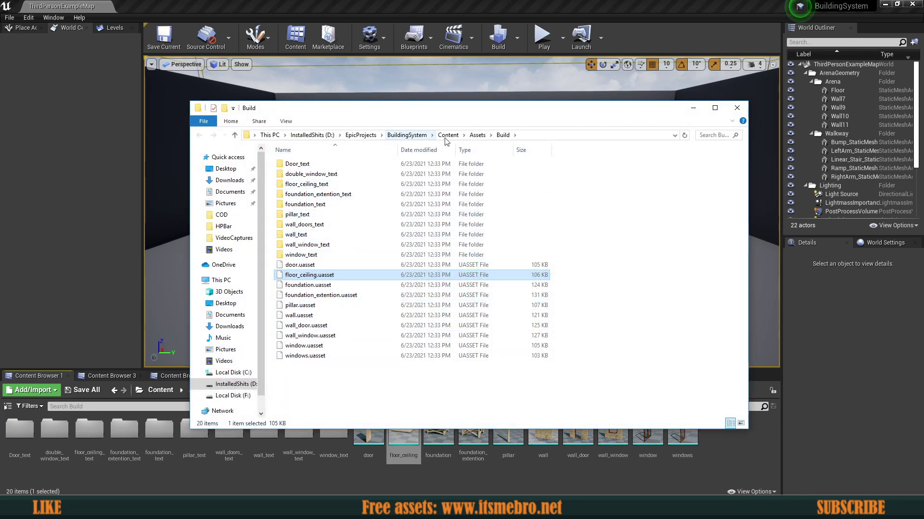
click(448, 136)
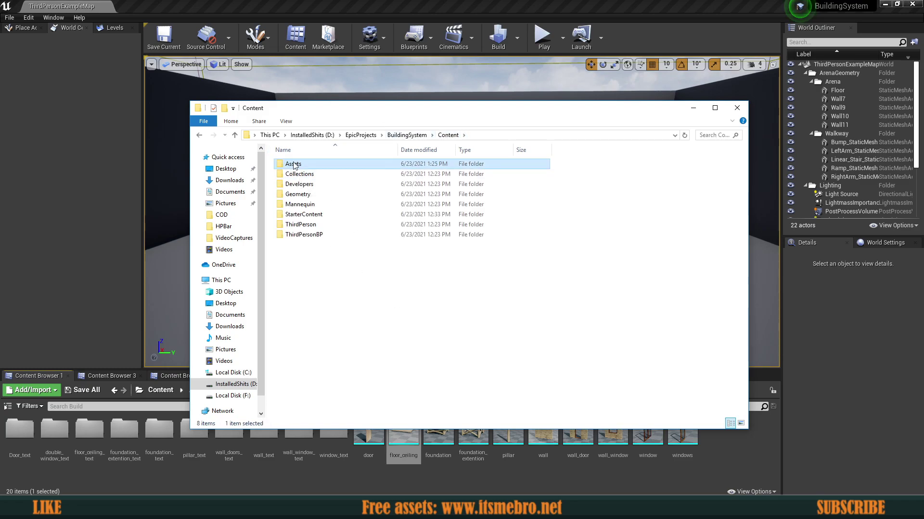
click(336, 300)
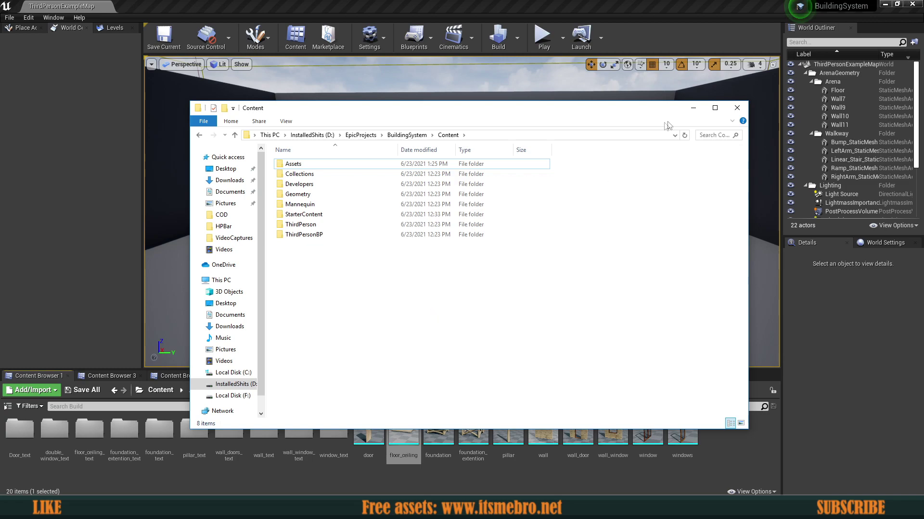
click(737, 108)
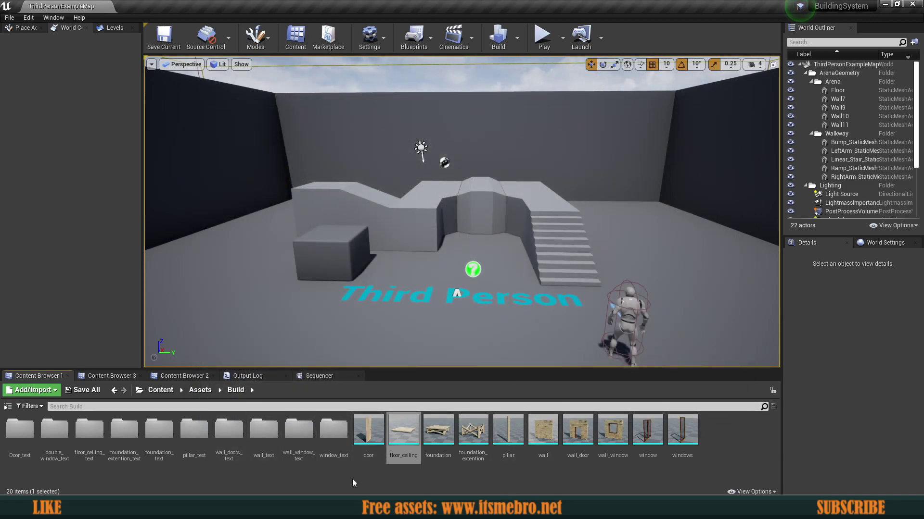
Create an Actor Component blueprint named BuildComponent in the root Content folder
click(160, 390)
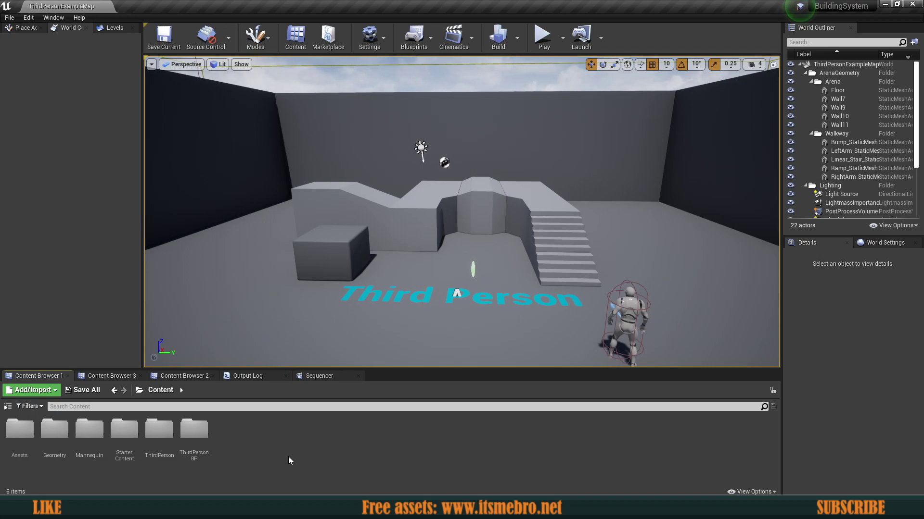
right_click(289, 461)
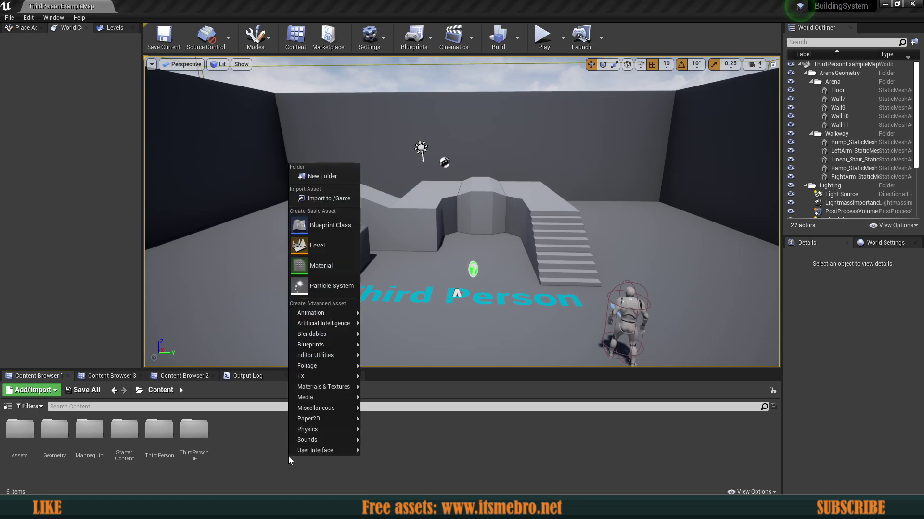
click(321, 225)
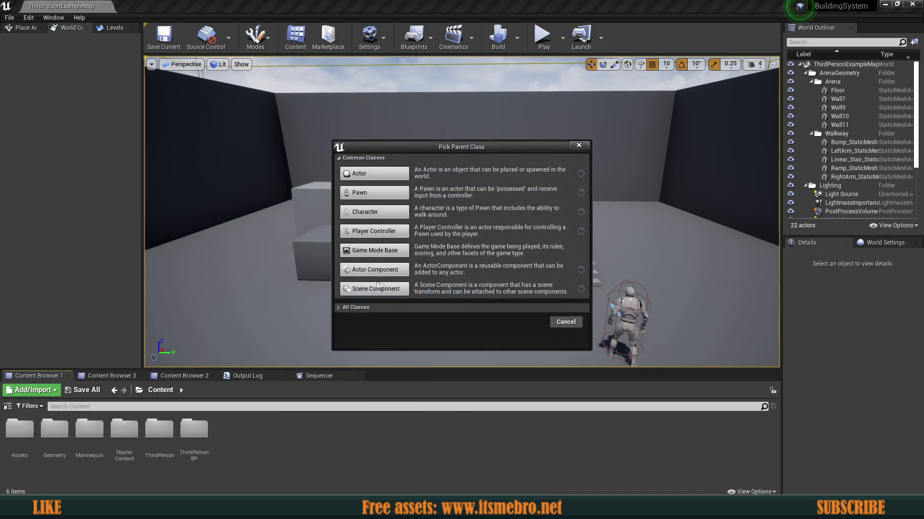
click(369, 271)
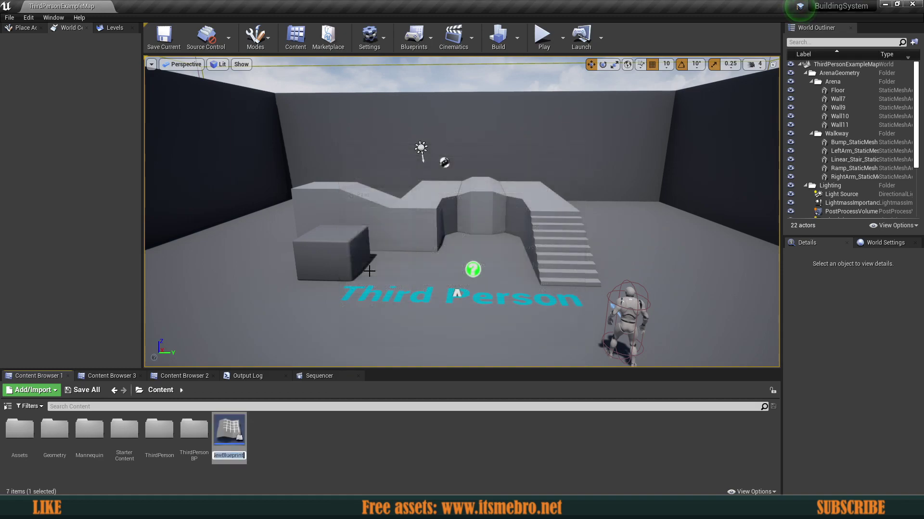
key(BackSpace)
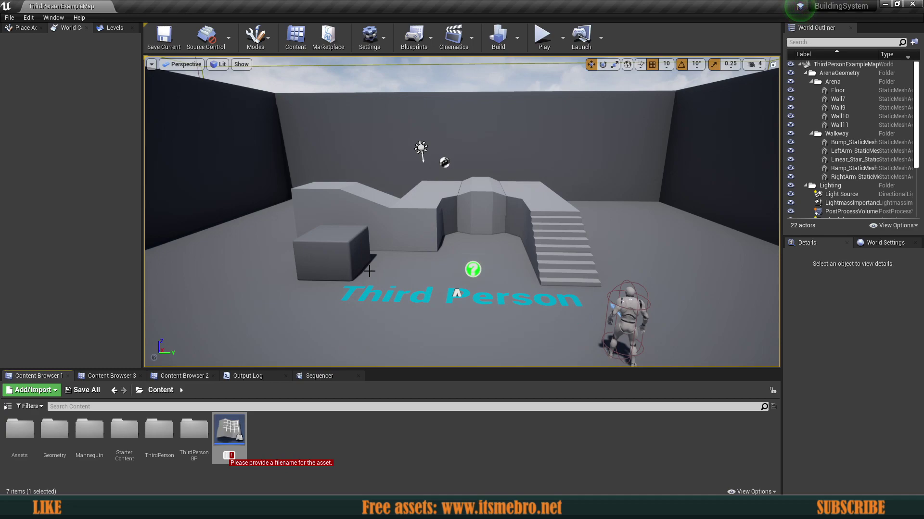
text(BuildComponent)
key(Return)
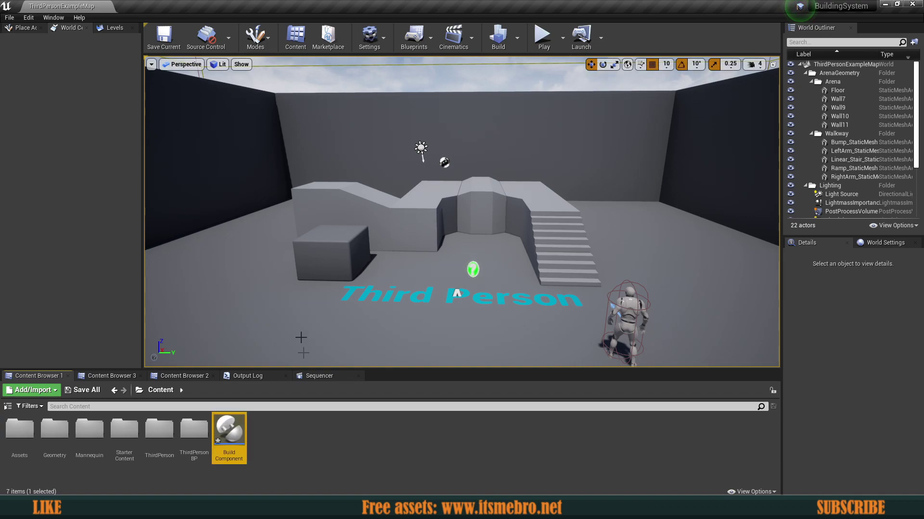
Open BuildComponent docked in the main window, delete its default Begin Play and Tick events, and compile and save it
double_click(243, 434)
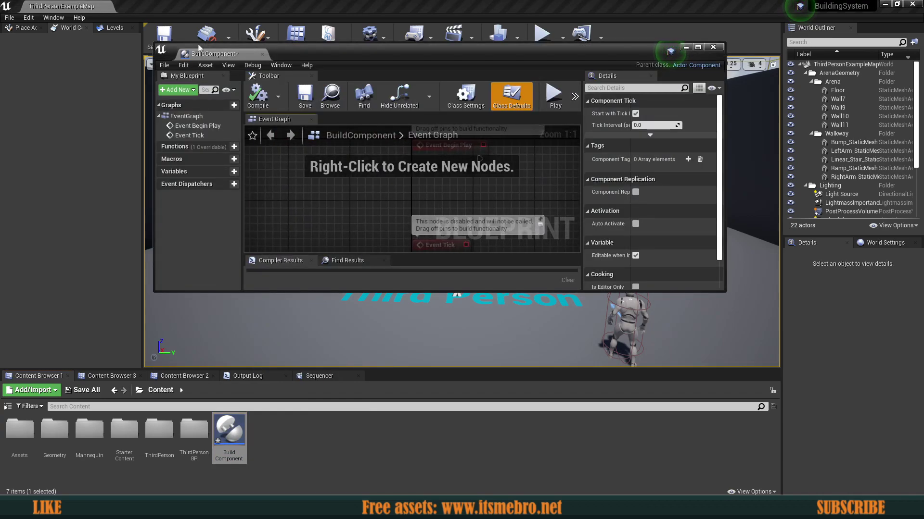
drag(214, 58, 165, 8)
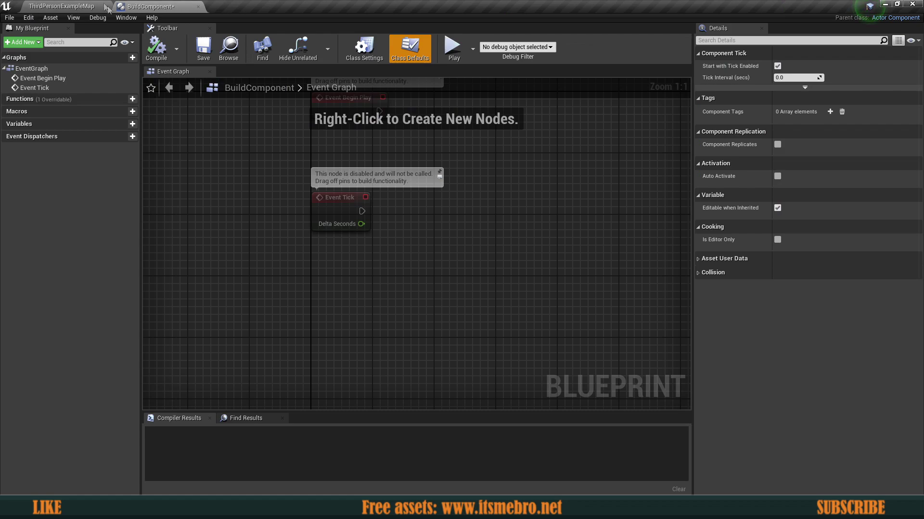
drag(269, 200, 453, 316)
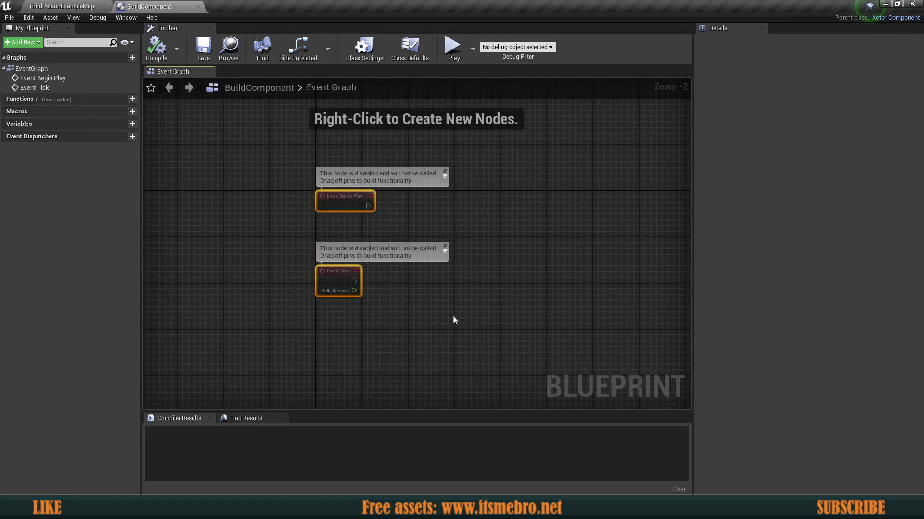
key(Delete)
click(156, 48)
click(203, 48)
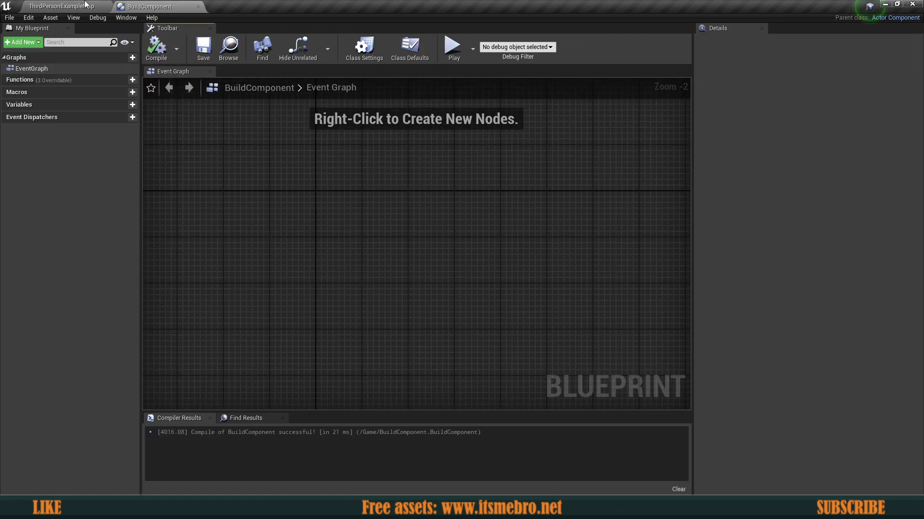
Open the ThirdPersonCharacter blueprint from ThirdPersonBP/Blueprints and display its Event Graph
click(62, 6)
double_click(194, 429)
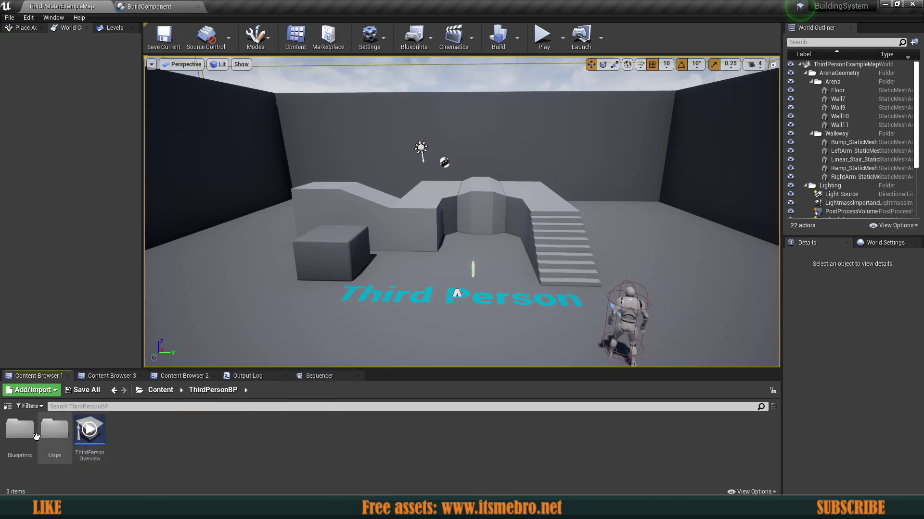
double_click(20, 430)
double_click(26, 436)
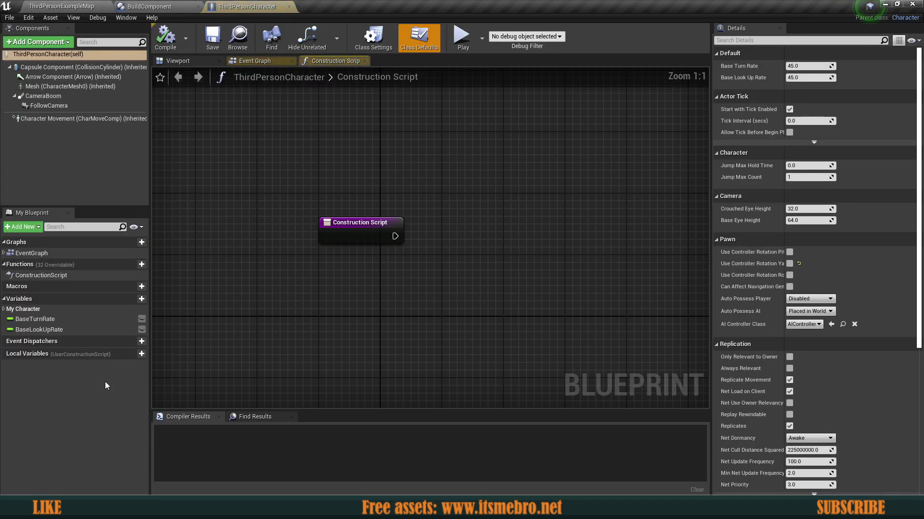
click(250, 62)
scroll(278, 252, down, 6)
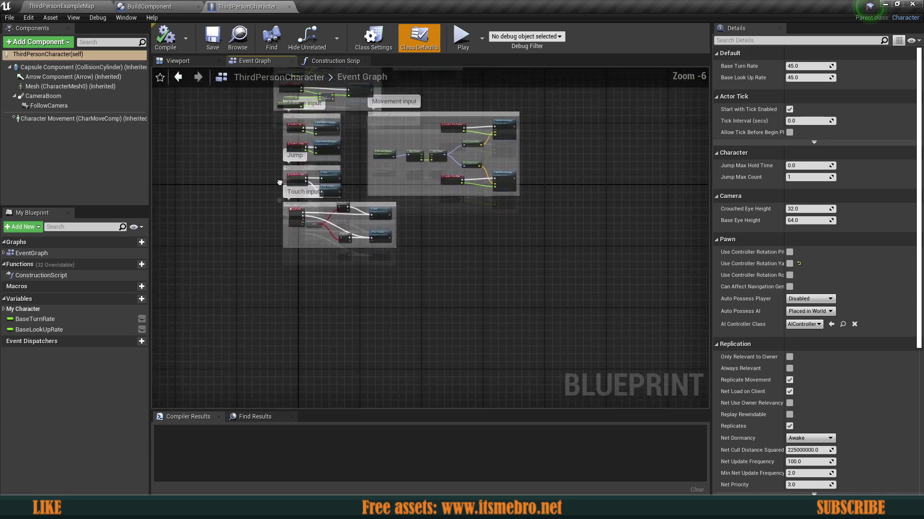
click(77, 173)
click(153, 7)
click(260, 6)
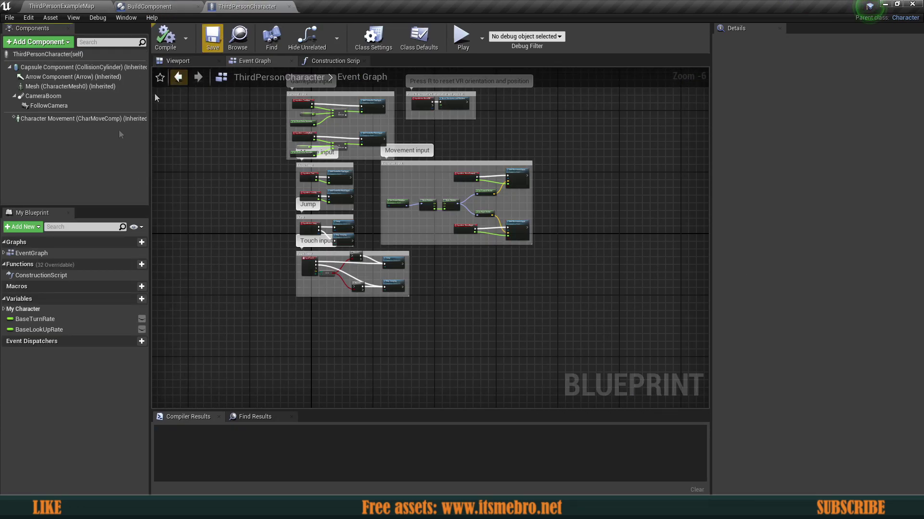
Add the Build Component to the ThirdPersonCharacter blueprint and compile it
click(37, 43)
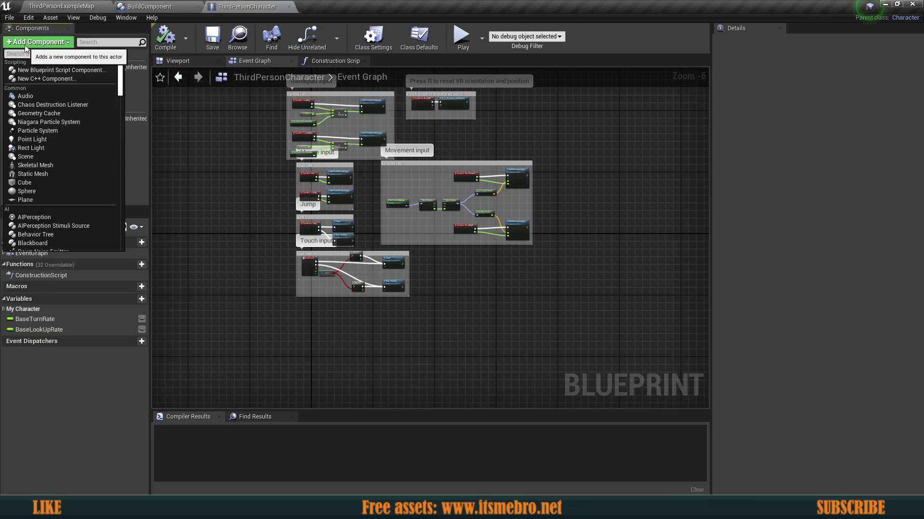
text(bui)
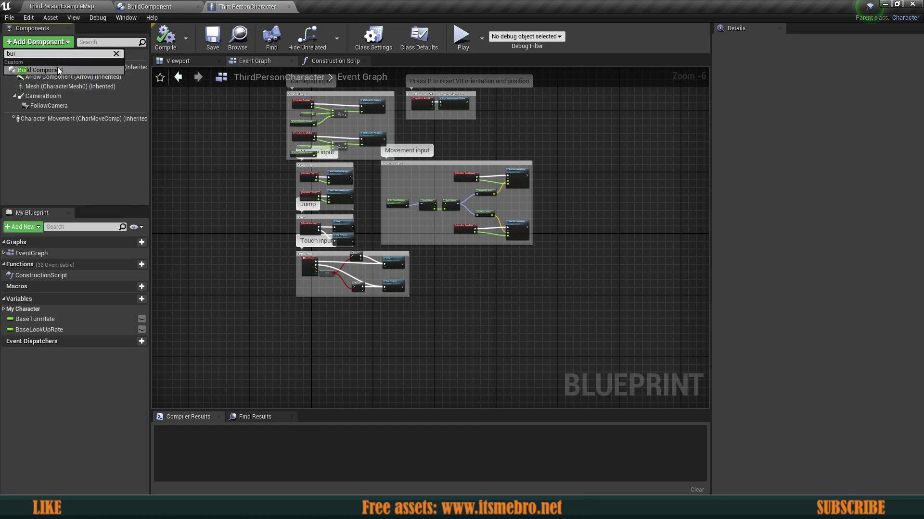
click(57, 68)
click(165, 37)
click(85, 137)
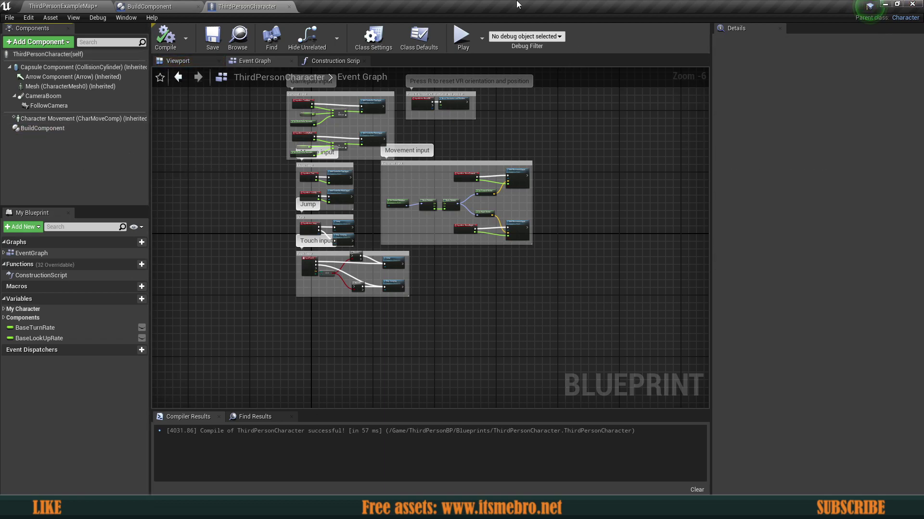
Add two Boolean variables named IsBuildModeOn and CanBuild to the BuildComponent blueprint
click(180, 4)
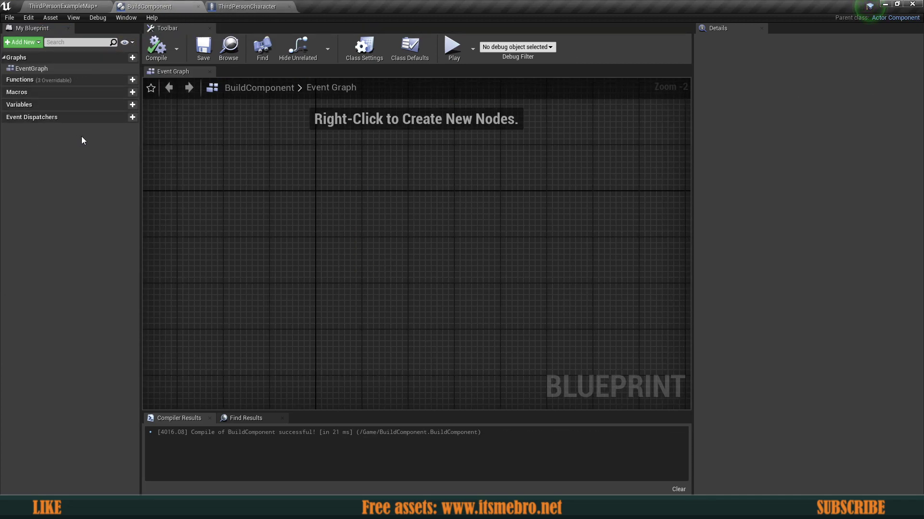
click(120, 107)
key(BackSpace)
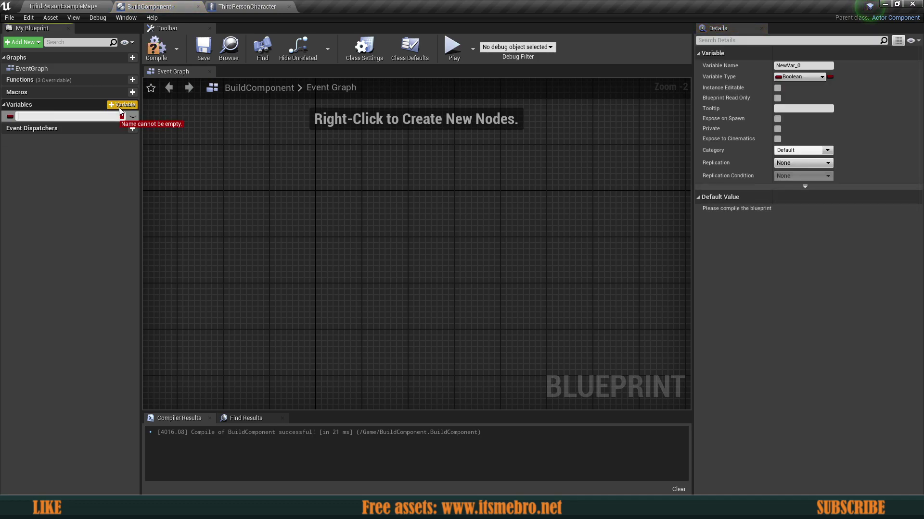
text(IsBuildModeOn)
key(Return)
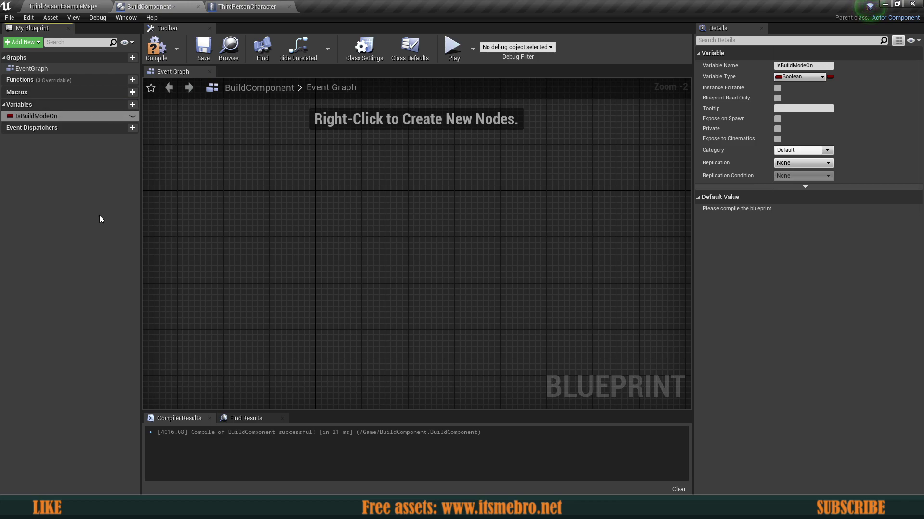
click(124, 106)
text(CanBuild)
key(Return)
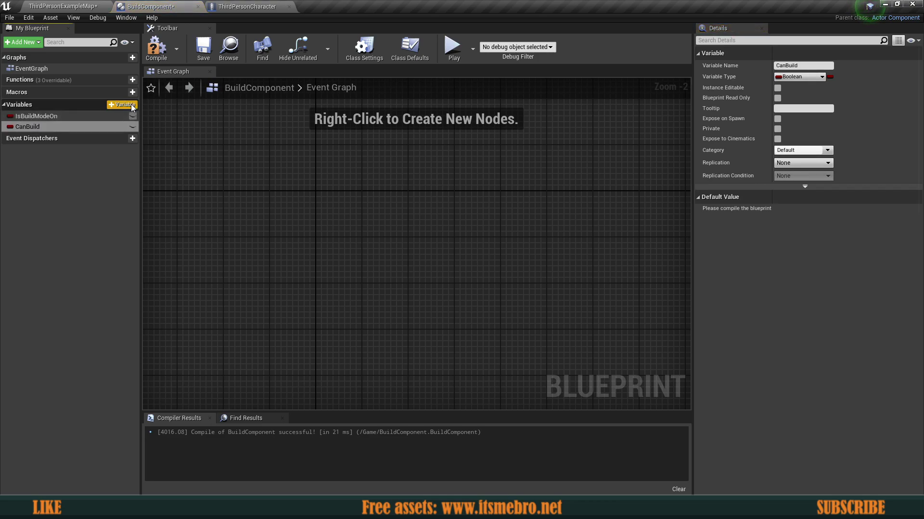